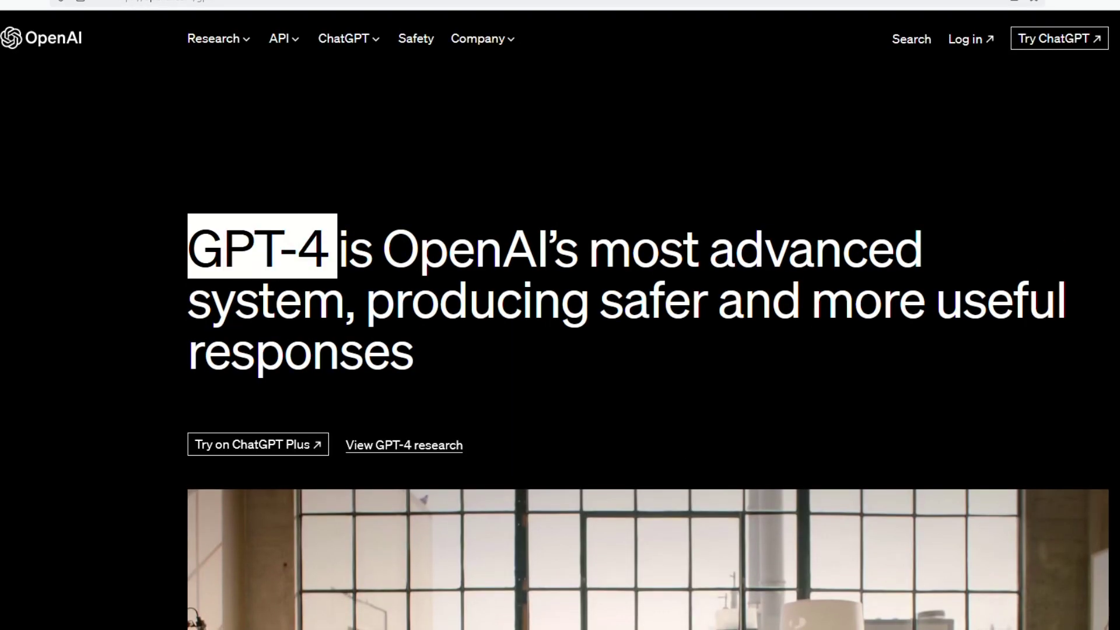
{"action": "scroll", "coordinate": [560, 350], "scroll_direction": "down", "scroll_amount": 3}
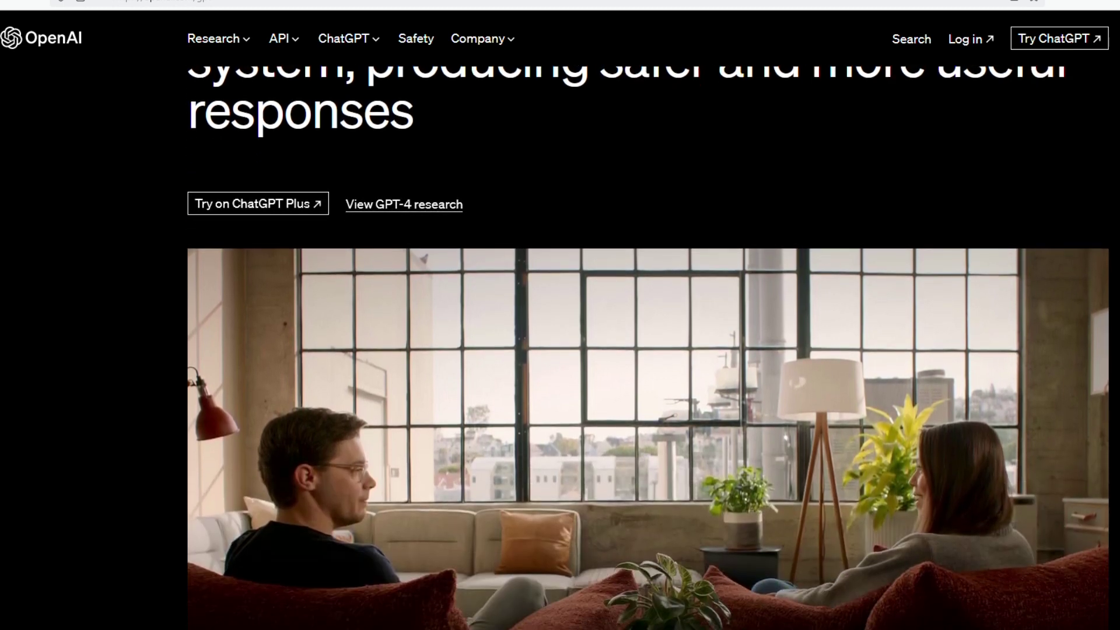
{"action": "scroll", "coordinate": [559, 351], "scroll_direction": "down", "scroll_amount": 3}
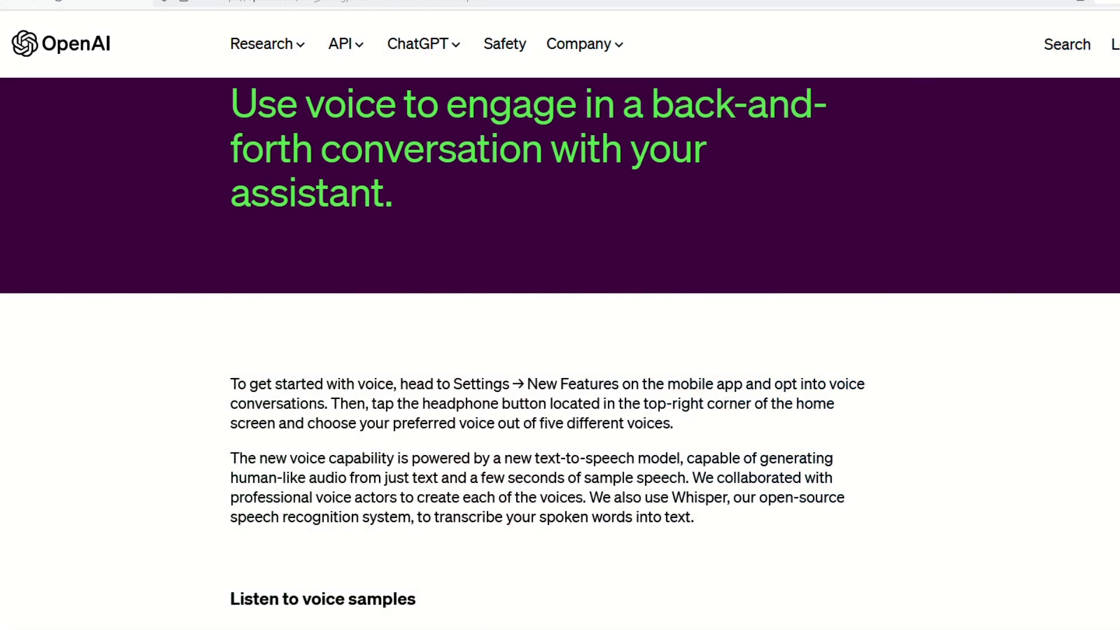
{"action": "scroll", "coordinate": [560, 350], "scroll_direction": "down", "scroll_amount": 4}
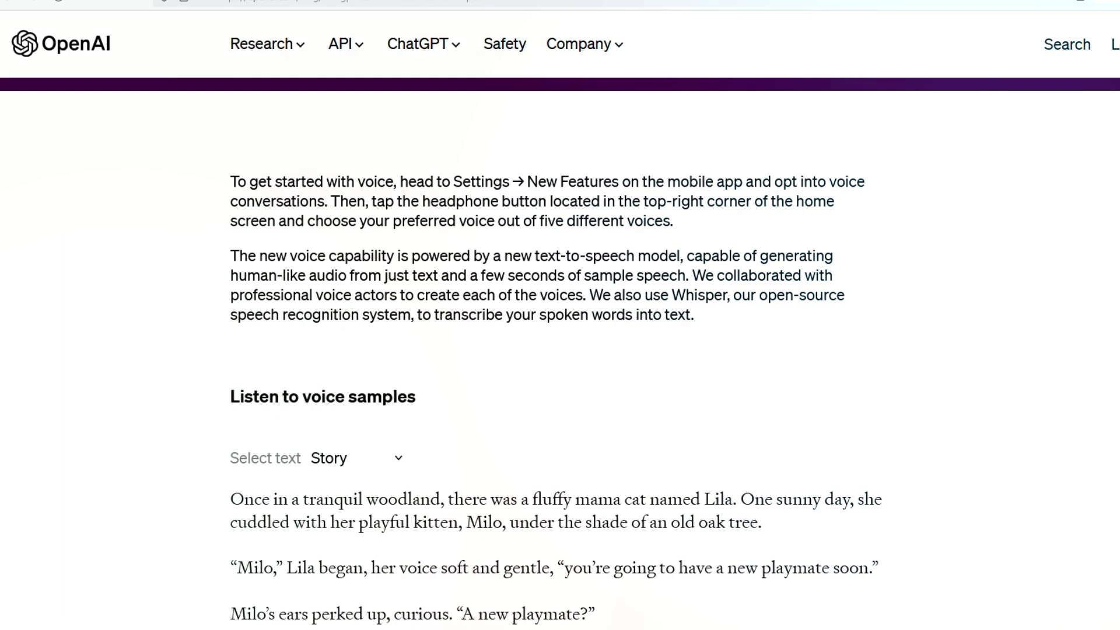
{"action": "scroll", "coordinate": [560, 350], "scroll_direction": "down", "scroll_amount": 2}
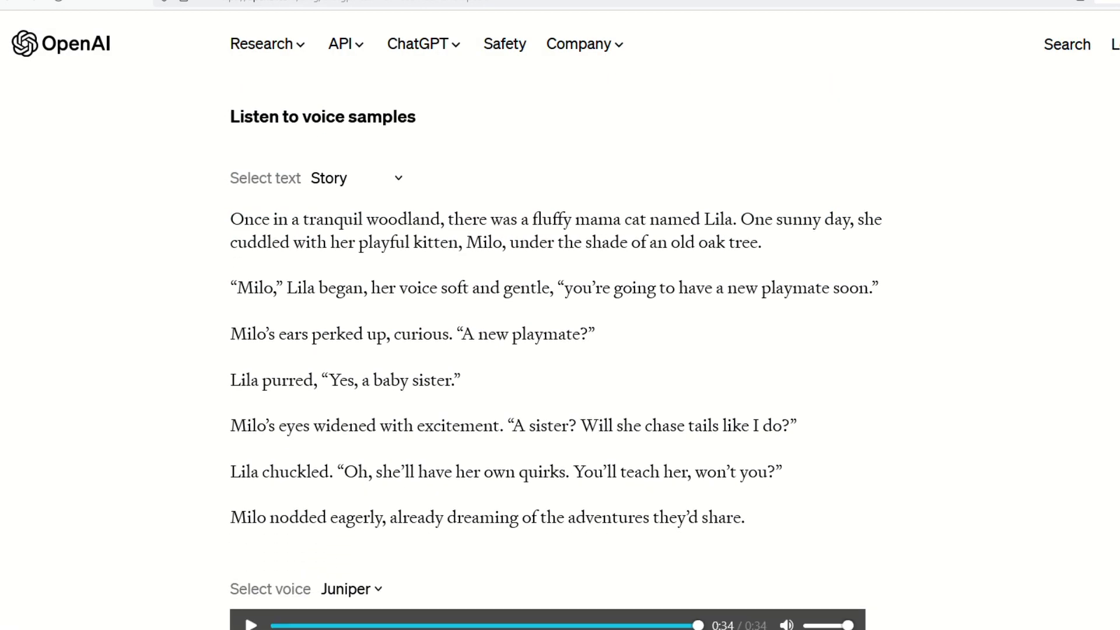
{"action": "scroll", "coordinate": [559, 351], "scroll_direction": "down", "scroll_amount": 1}
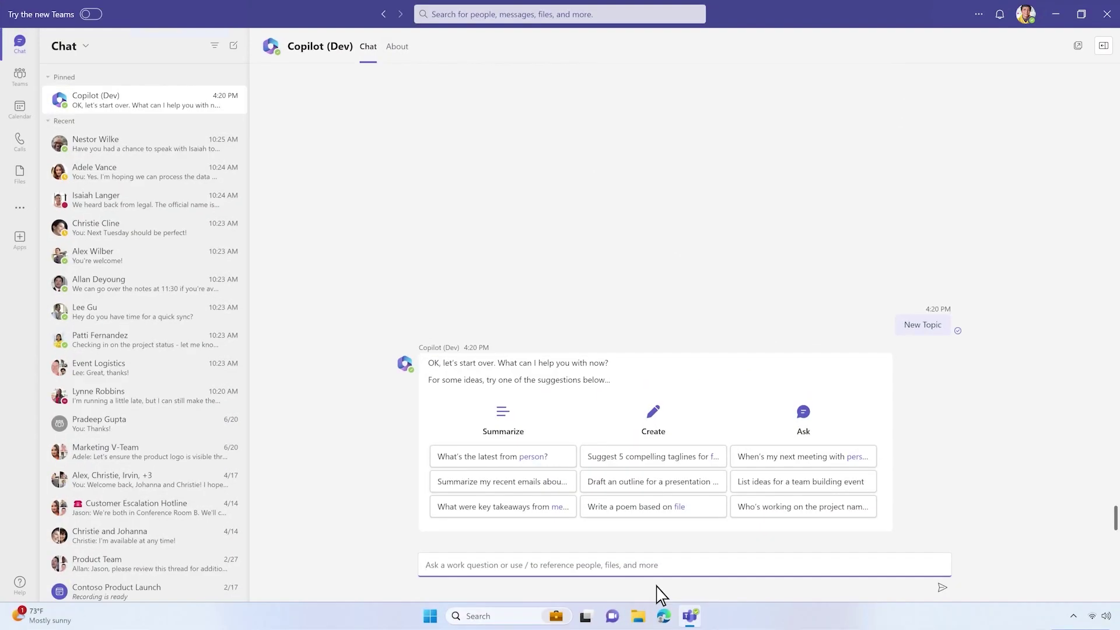
{"action": "type", "text": "Prepare a 250-word customer sales pitch for the Relecloud Thunderbolt ebike, based on /"}
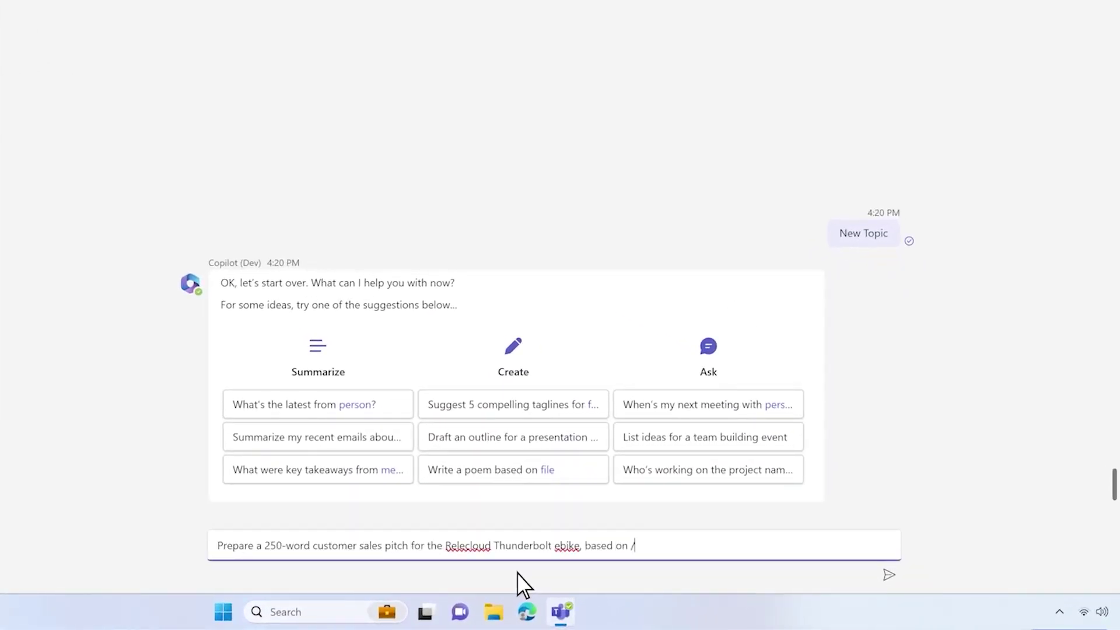
{"action": "type", "text": "thu"}
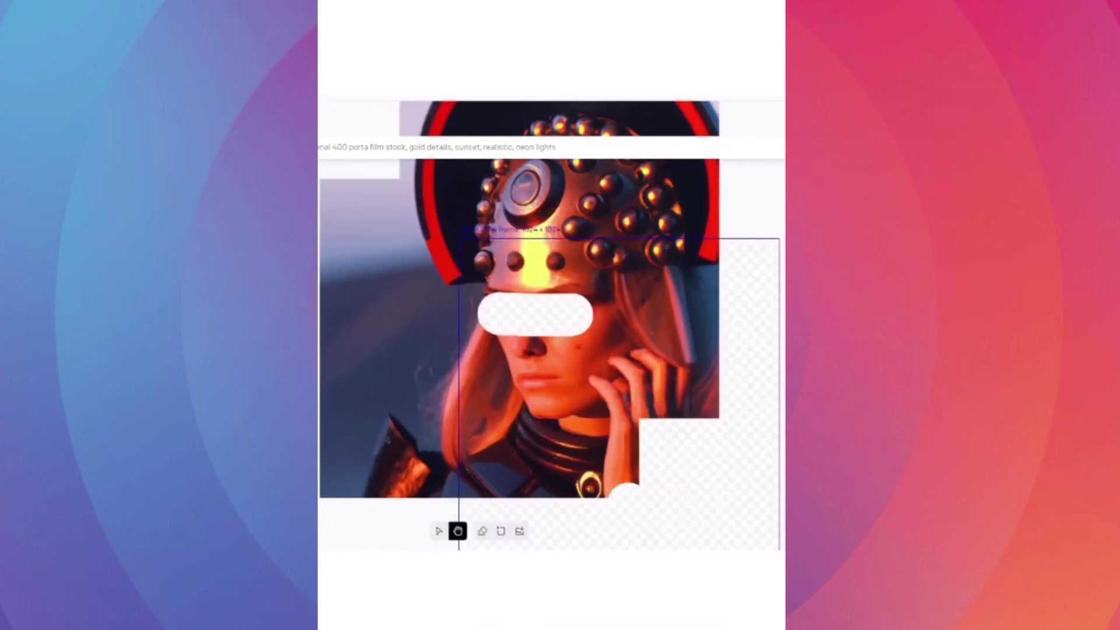
- Preview the next generative-fill variation of the helmeted woman's eyes
{"action": "left_click", "coordinate": [611, 510]}
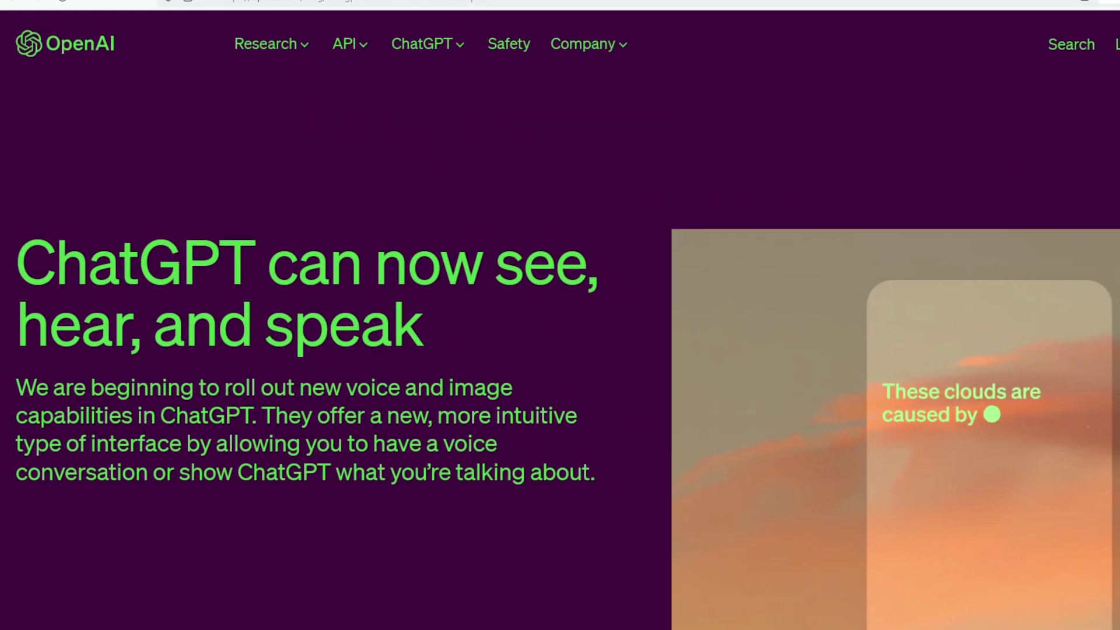
{"action": "scroll", "coordinate": [560, 350], "scroll_direction": "down", "scroll_amount": 3}
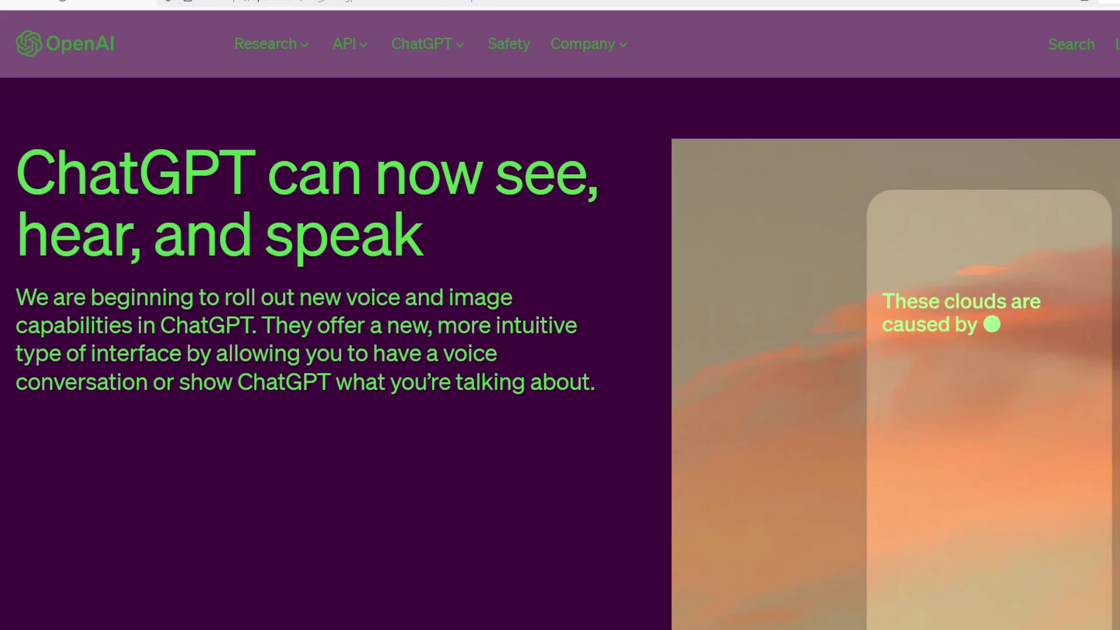
{"action": "scroll", "coordinate": [560, 350], "scroll_direction": "down", "scroll_amount": 3}
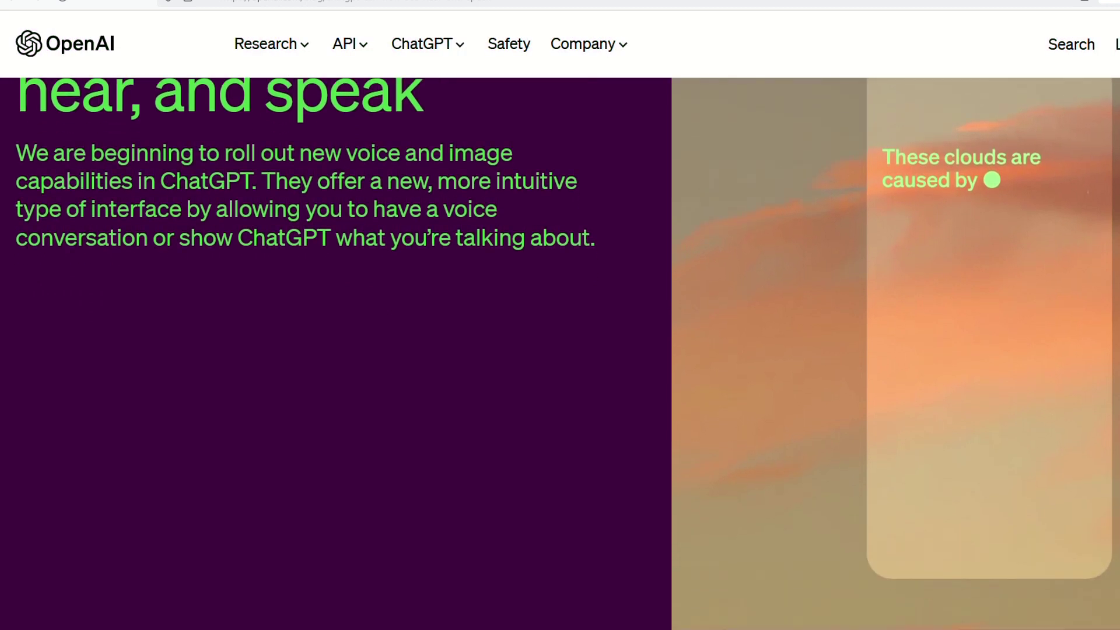